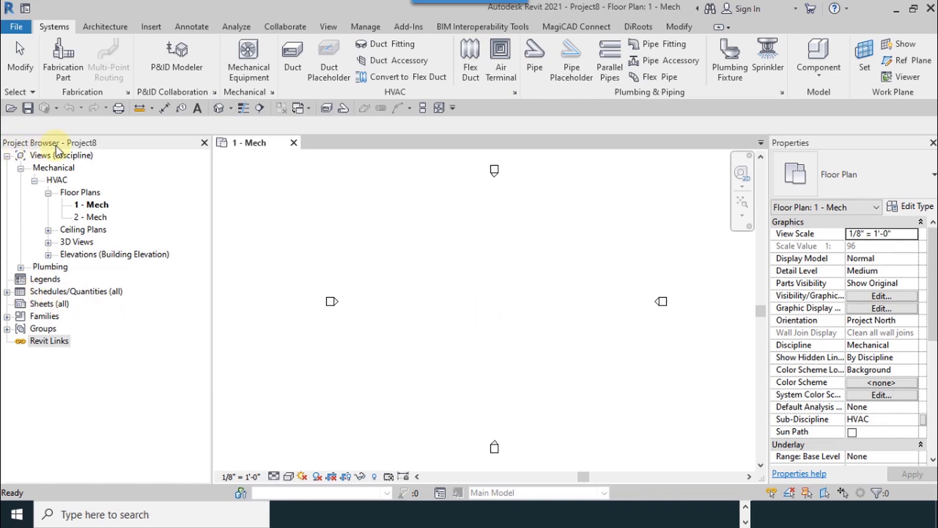
Step: Open Manage Links from the Revit Links category in the Project Browser
click(61, 343)
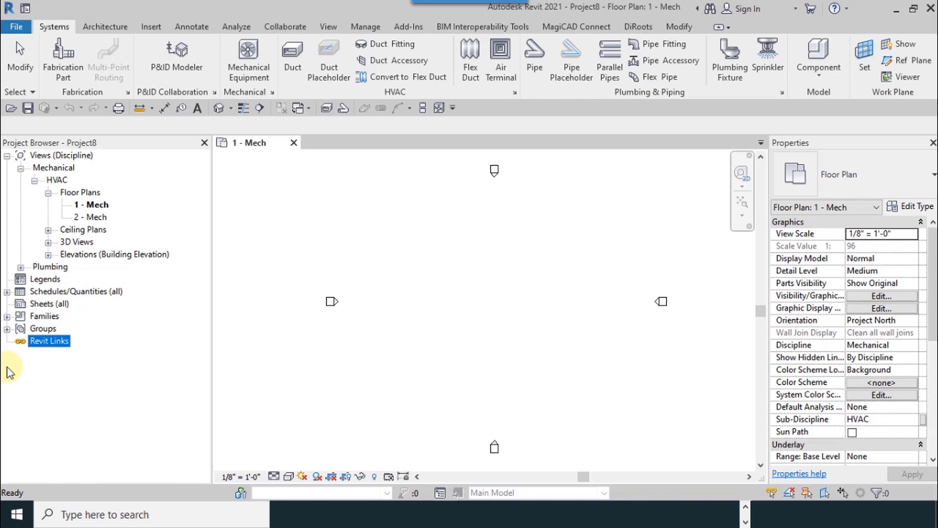
right_click(61, 345)
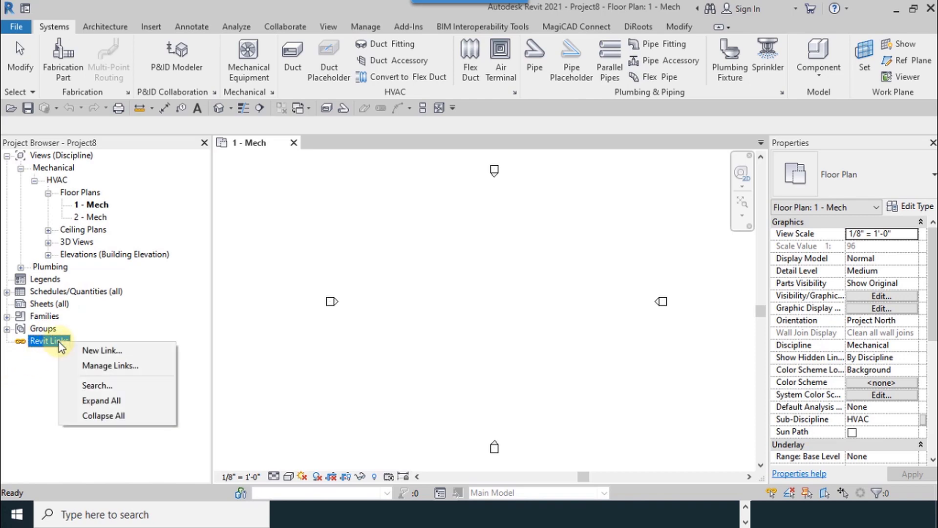
click(104, 365)
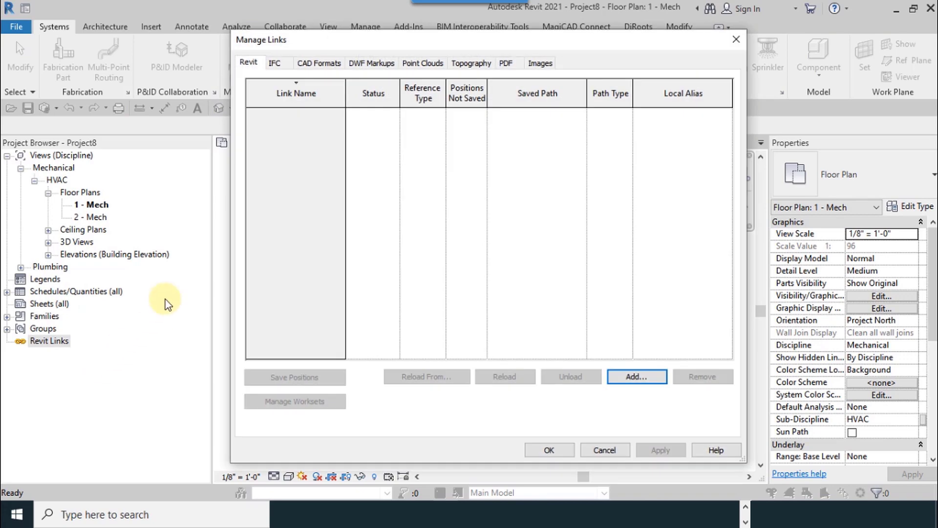
drag(302, 43, 310, 39)
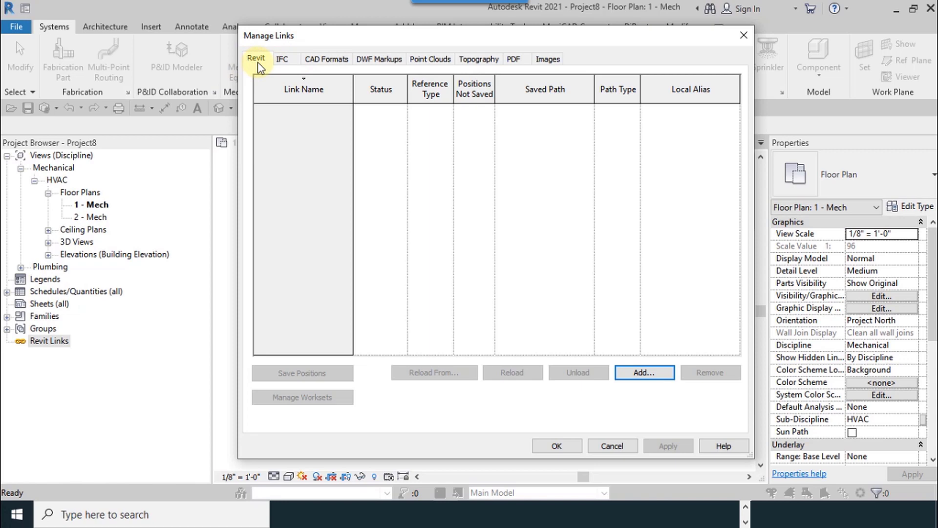
click(633, 372)
Step: Review the IFC, CAD, DWF, point cloud, topography, PDF and image link lists, then close the manager
click(284, 60)
click(326, 60)
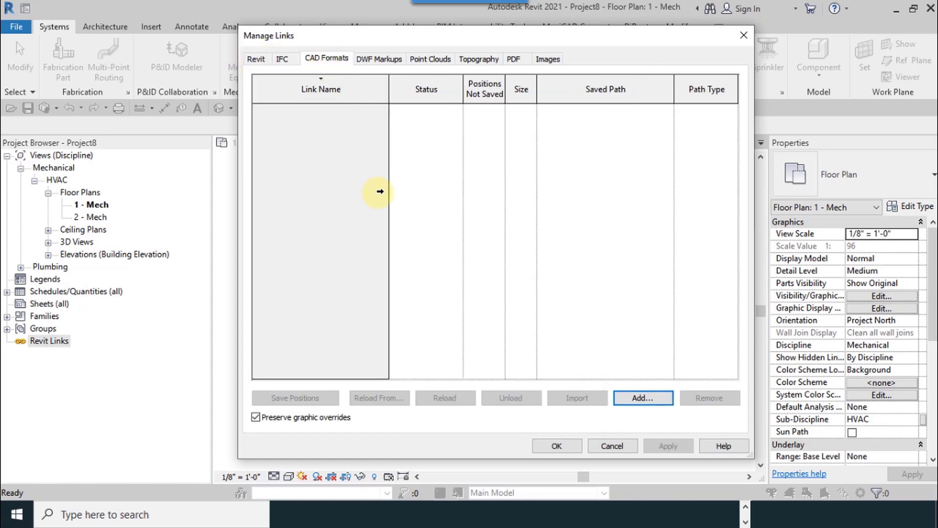
click(379, 58)
click(424, 60)
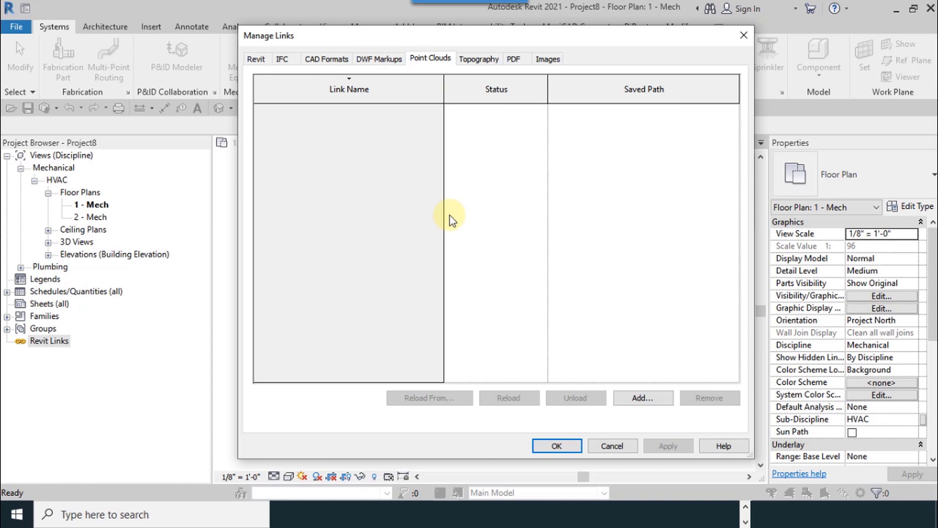
click(478, 60)
click(512, 61)
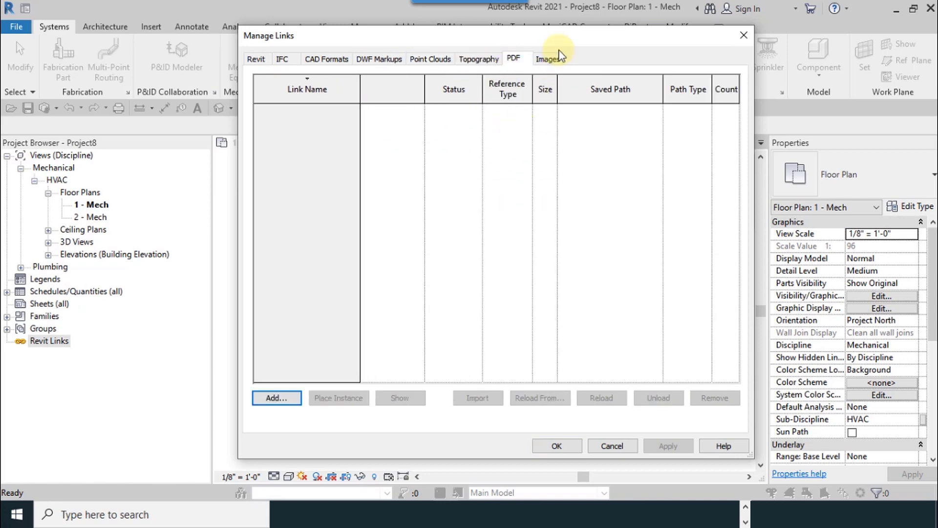
click(548, 59)
click(514, 62)
click(262, 62)
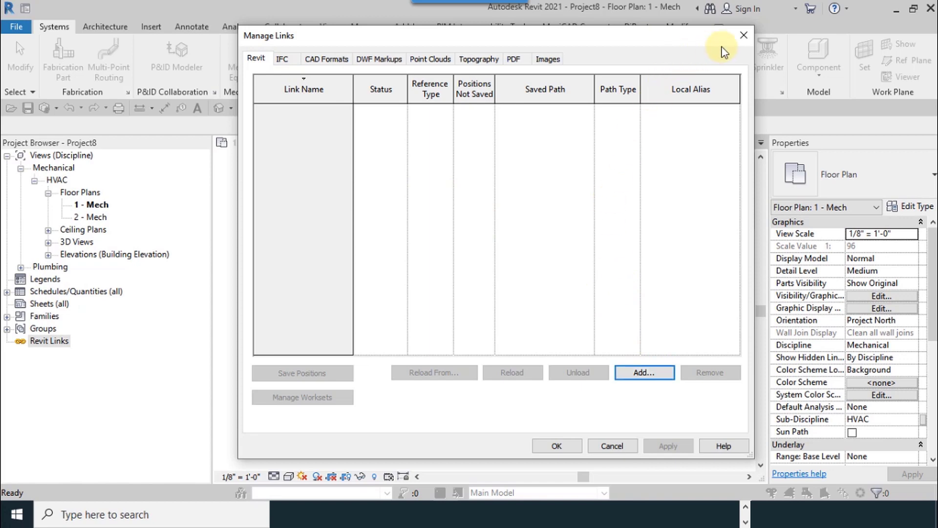
click(749, 36)
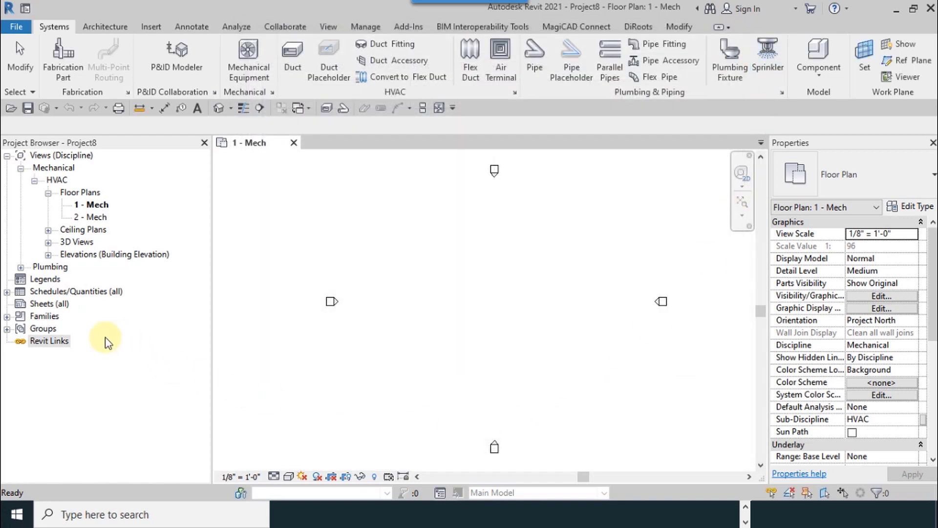
Step: Show the Insert tab's linking and importing tools
click(159, 30)
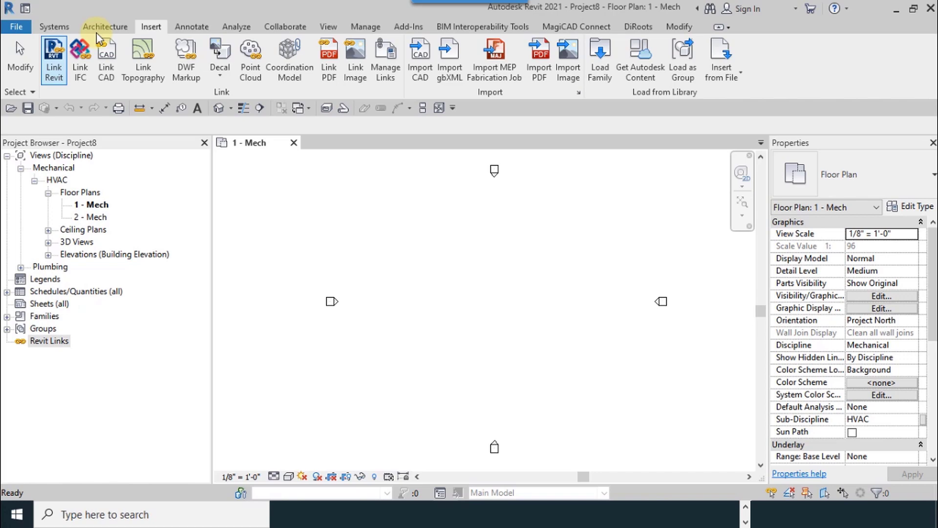
click(291, 93)
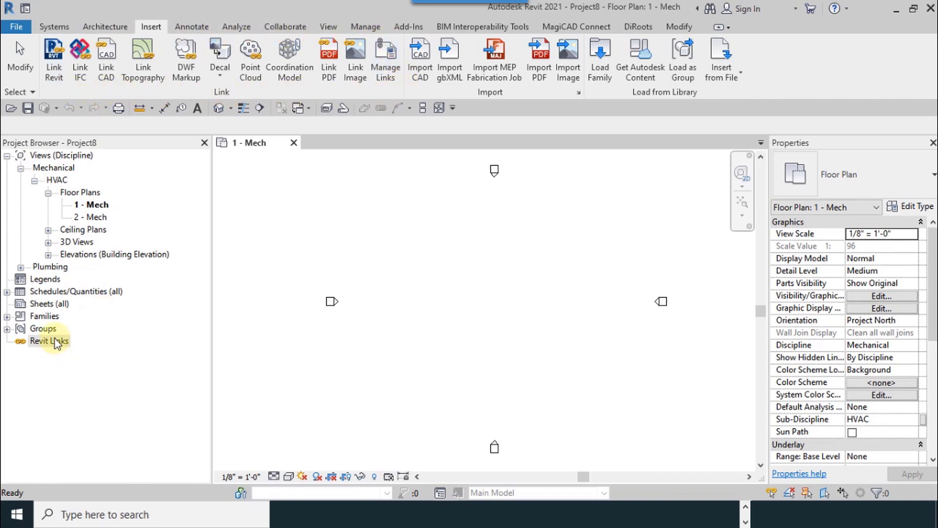
click(496, 100)
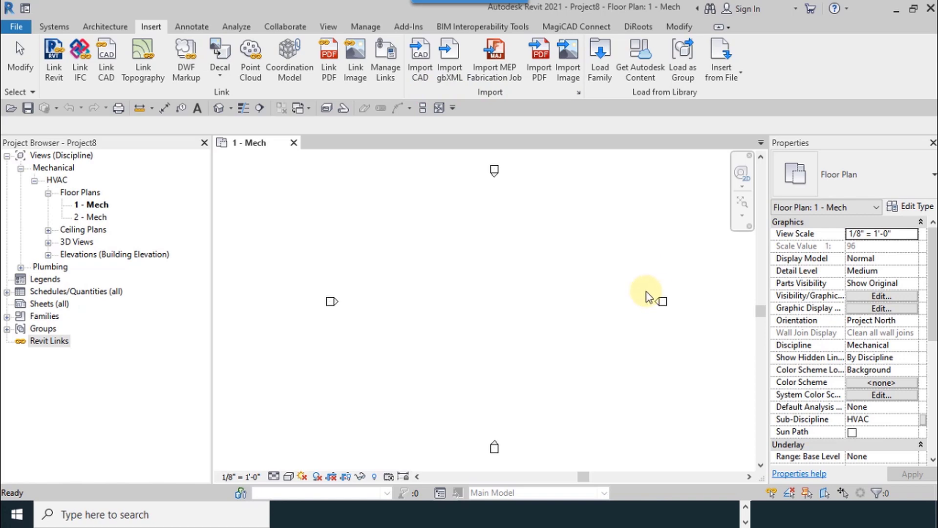
Step: Start Link Revit and browse the Import/Link RVT dialog to the Favorites folder
click(53, 73)
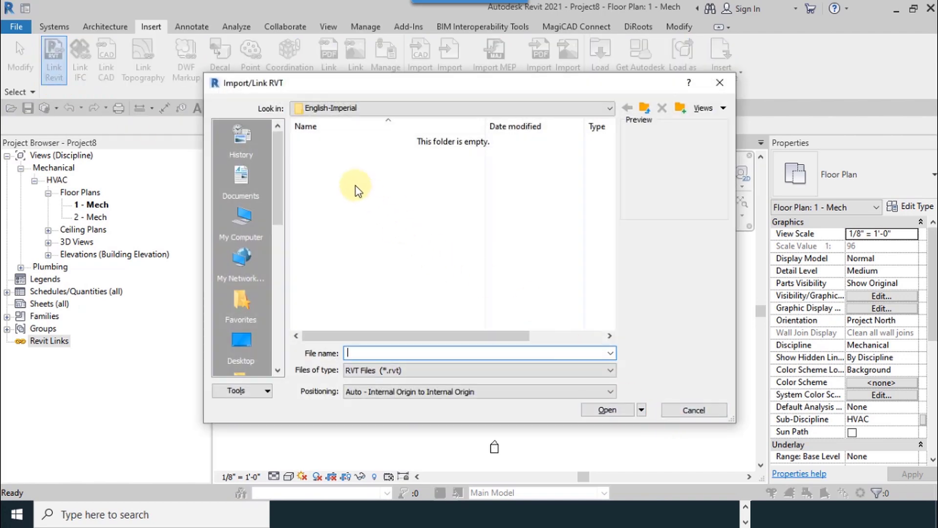
drag(329, 86, 330, 62)
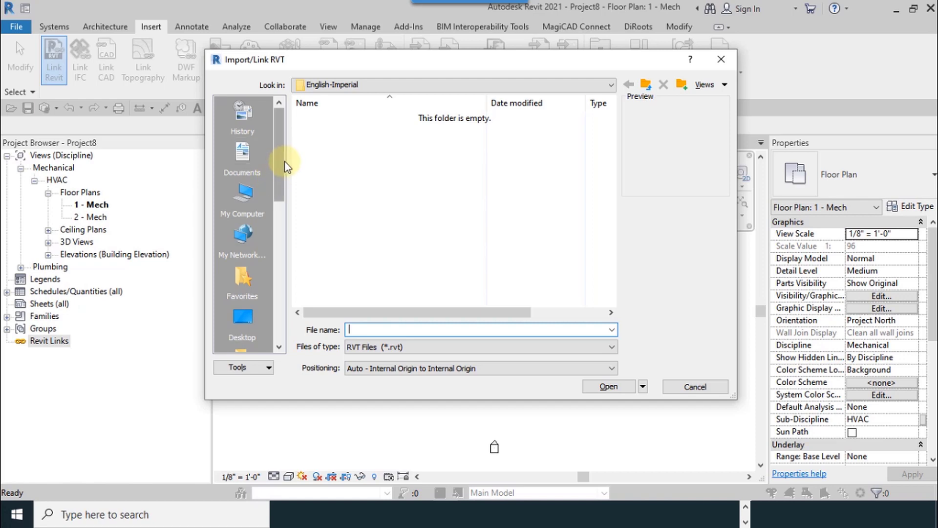
click(251, 280)
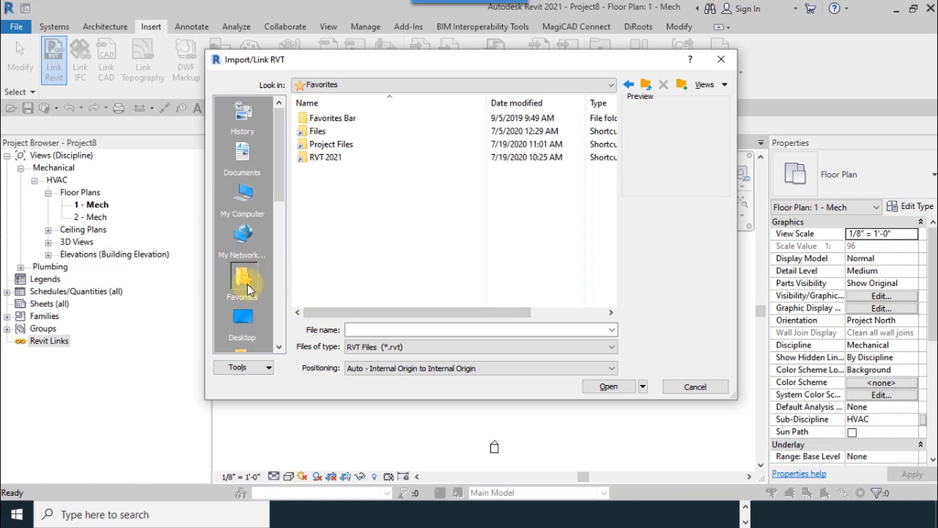
click(267, 368)
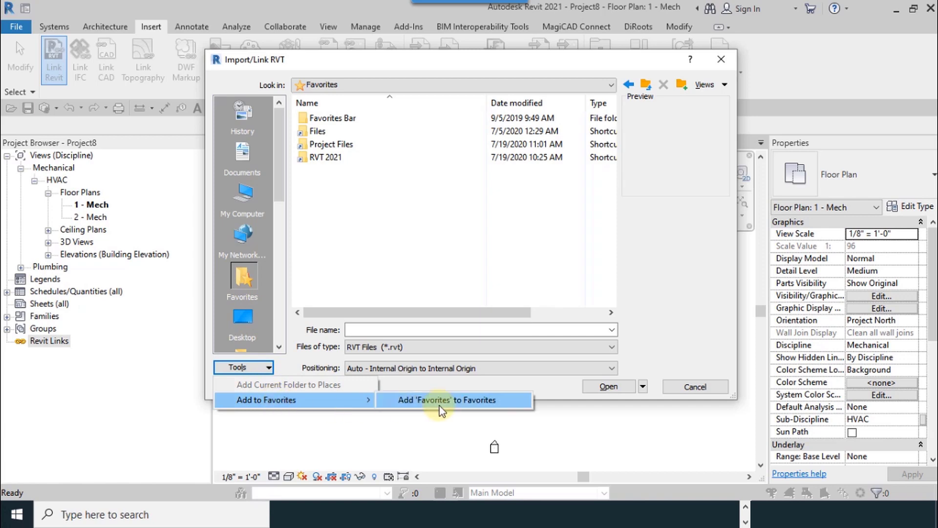
click(371, 183)
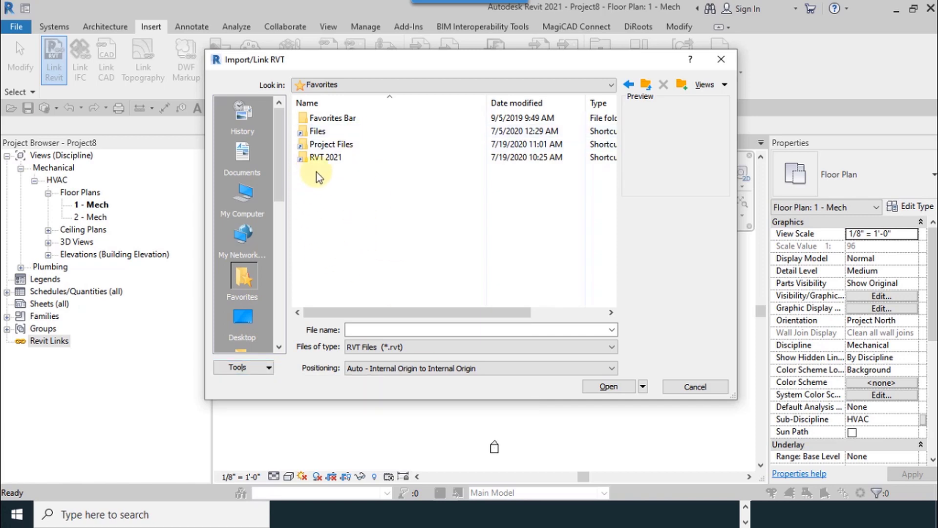
Step: Link Architecture_R21.rvt from Project Files using Auto - Internal Origin to Internal Origin positioning
double_click(341, 145)
click(337, 119)
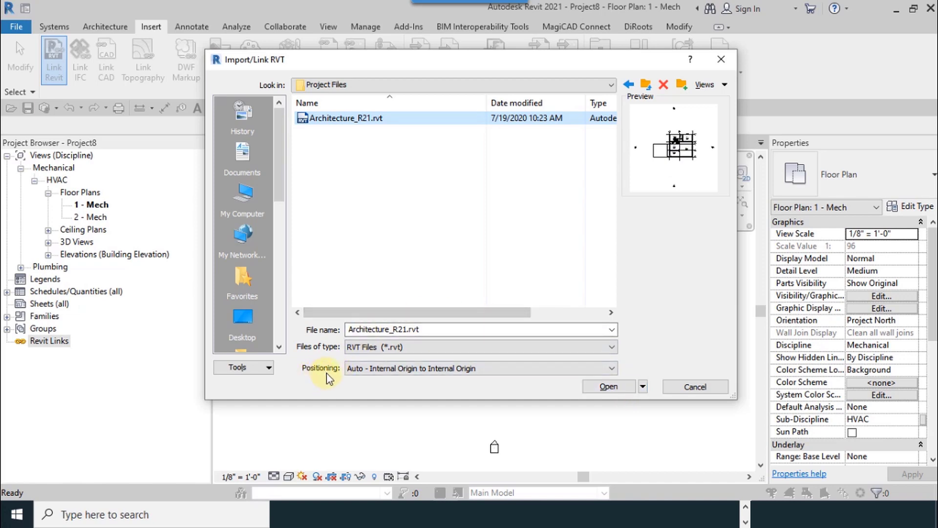
click(385, 371)
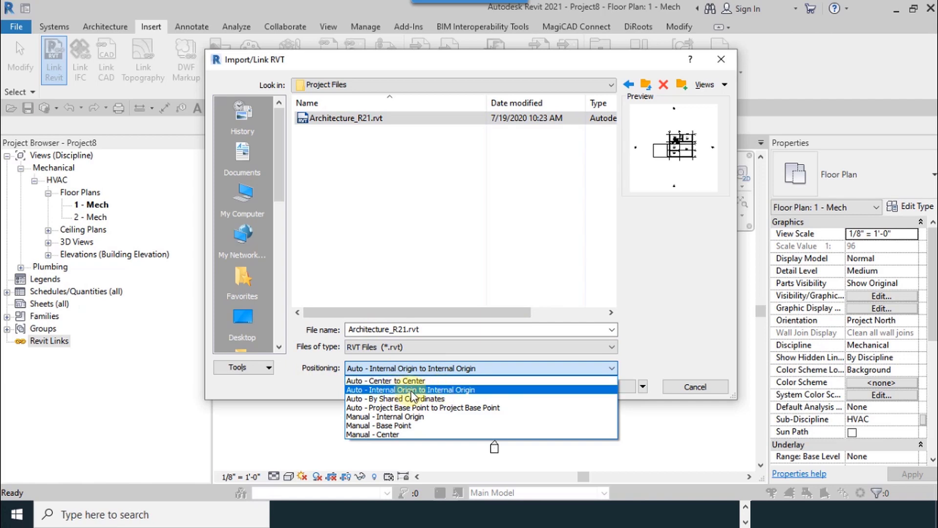
click(471, 370)
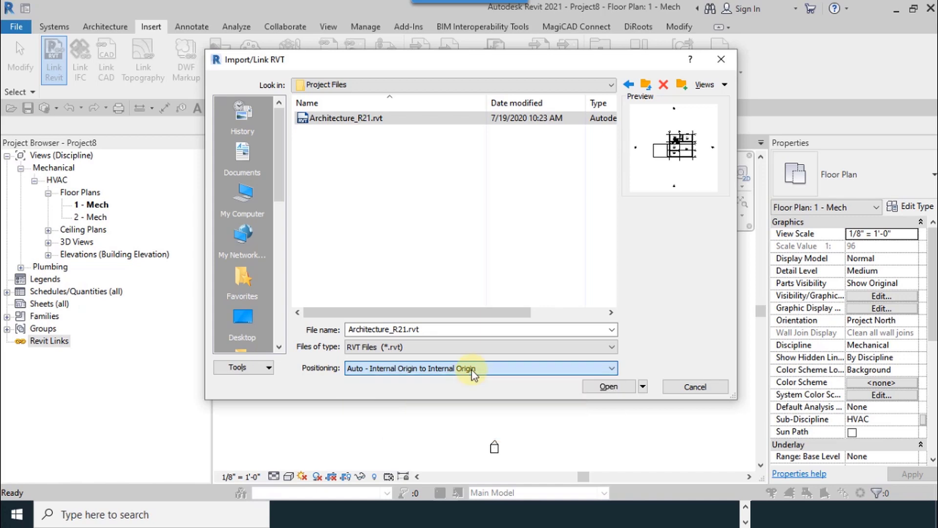
click(609, 386)
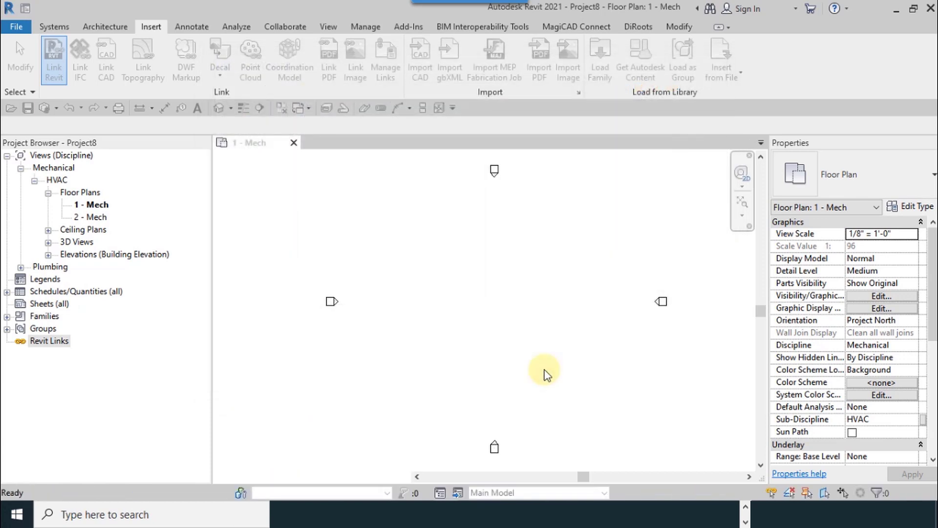
Step: Select the linked Architecture_R21.rvt model, pin it, and deselect it
click(547, 376)
scroll(535, 384, up, 2)
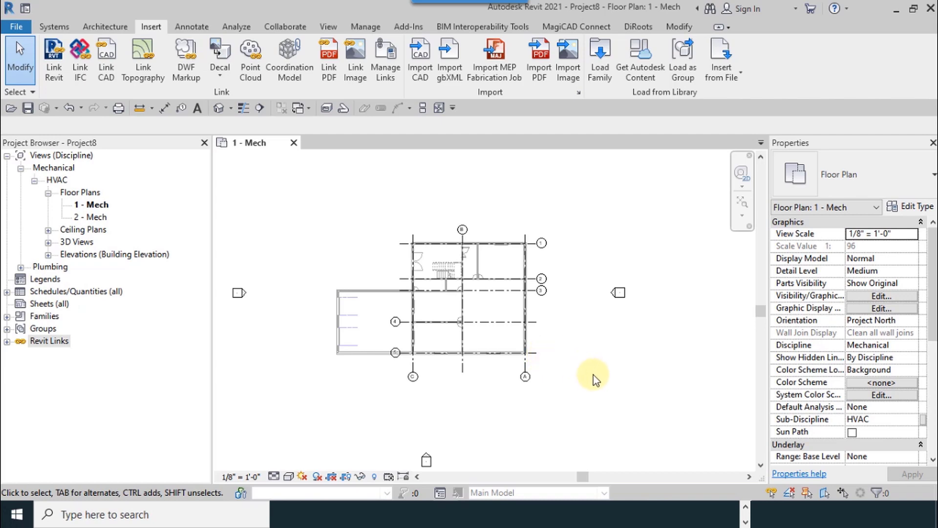
click(527, 344)
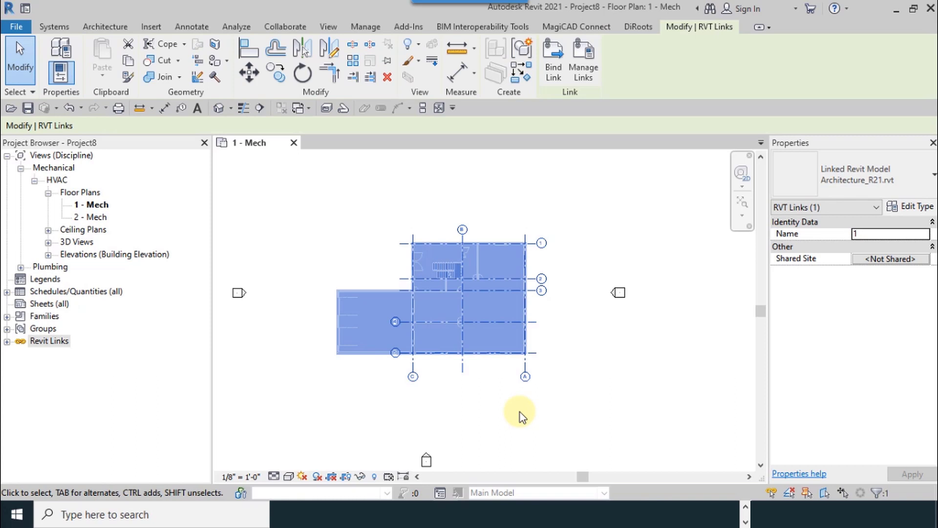
click(386, 63)
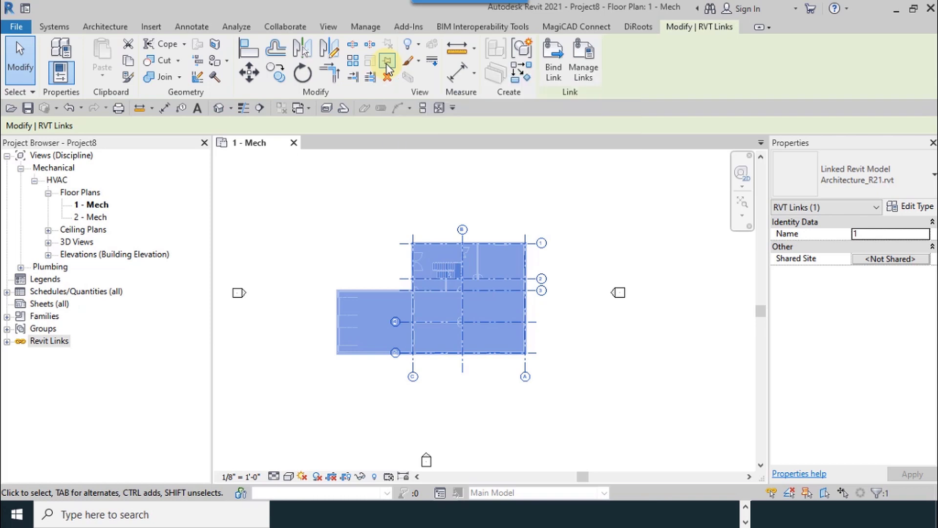
click(397, 170)
Step: Center the linked building plan in the view and reselect it to confirm the pin
scroll(418, 216, up, 1)
middle_drag(426, 225, 450, 245)
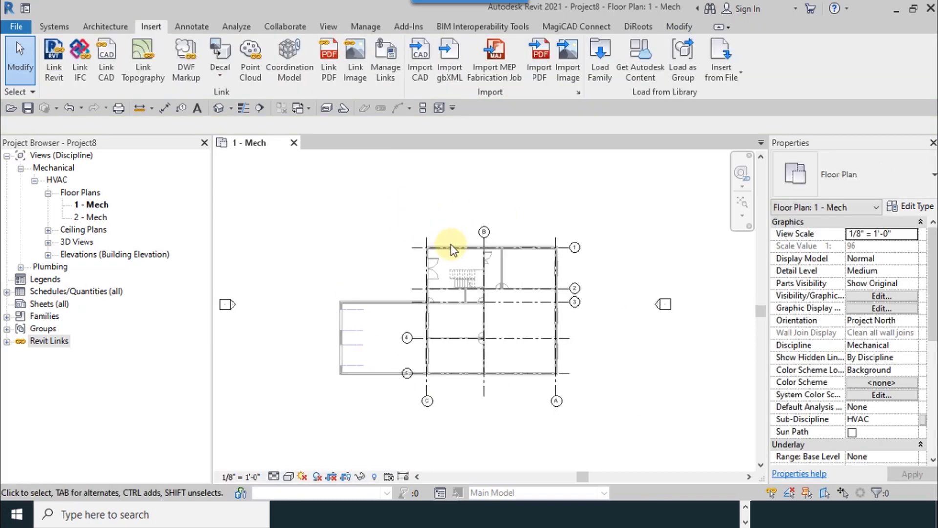
click(530, 274)
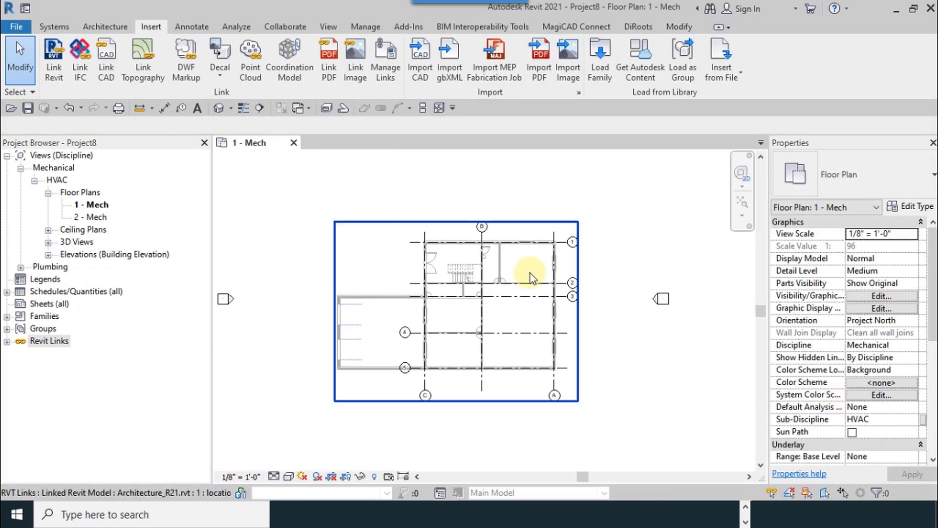
click(549, 303)
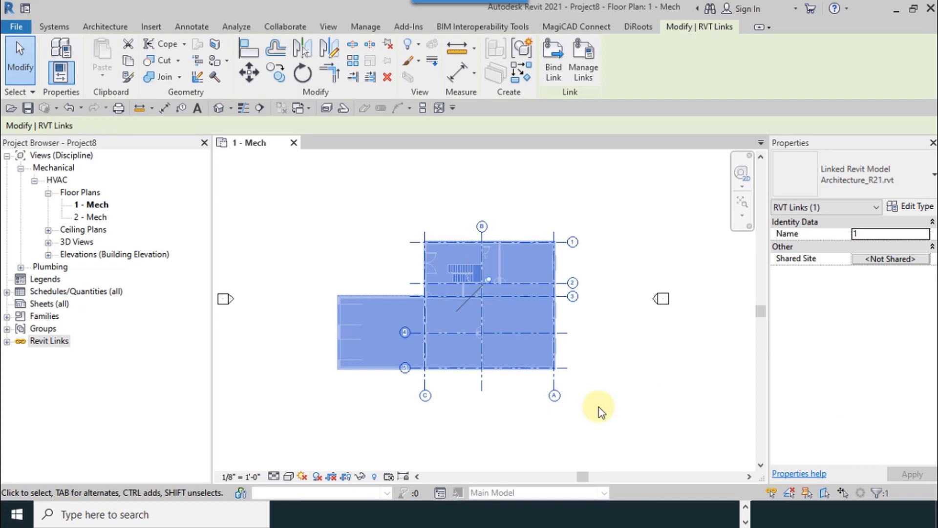
click(600, 412)
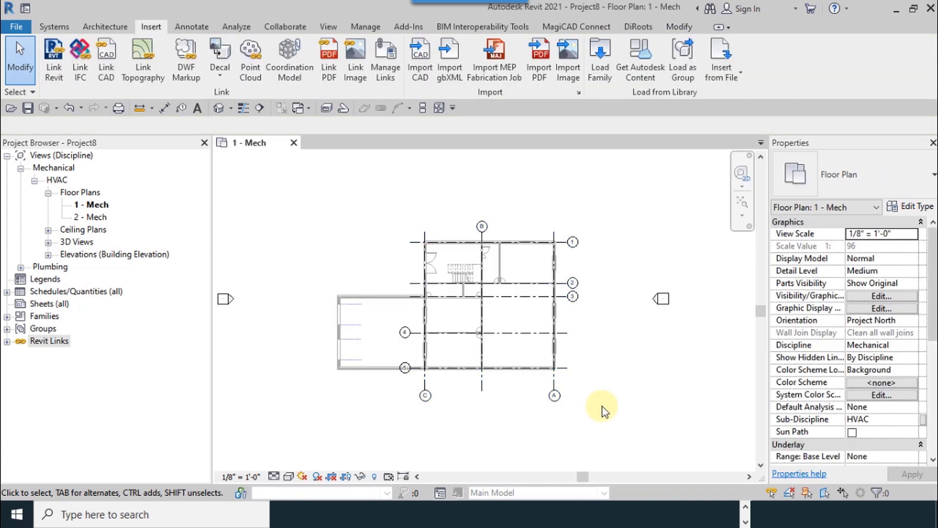